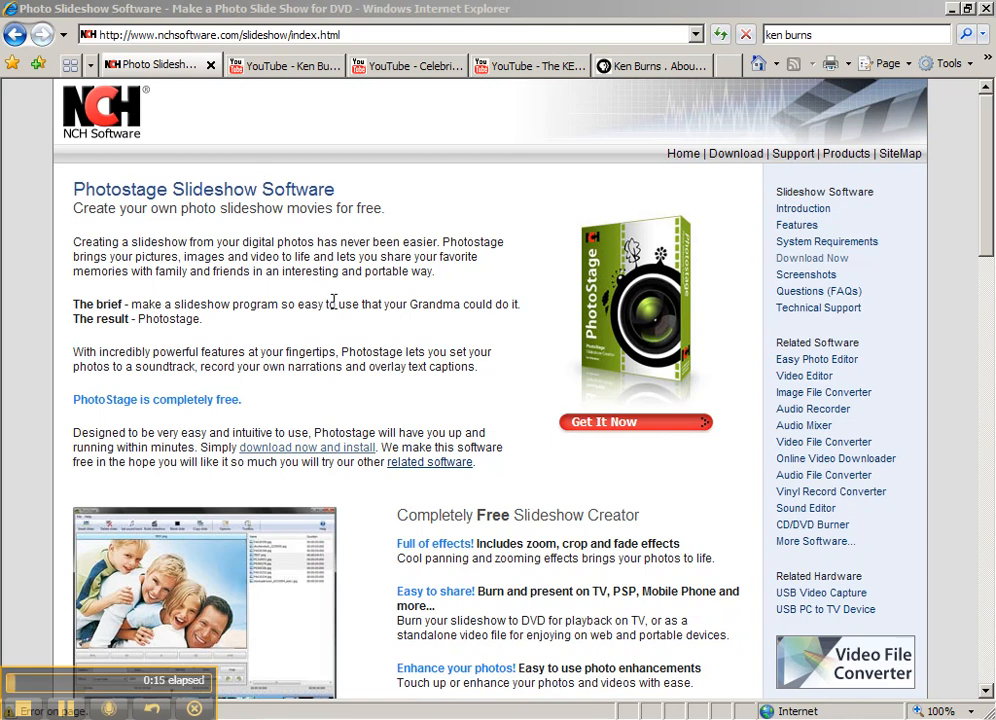
- Download the exe version of the Photostage Slideshow Software and save pstagesetup.exe to the Desktop
{"action": "scroll", "coordinate": [290, 280], "scroll_direction": "down", "scroll_amount": 3}
{"action": "scroll", "coordinate": [353, 341], "scroll_direction": "down", "scroll_amount": 10}
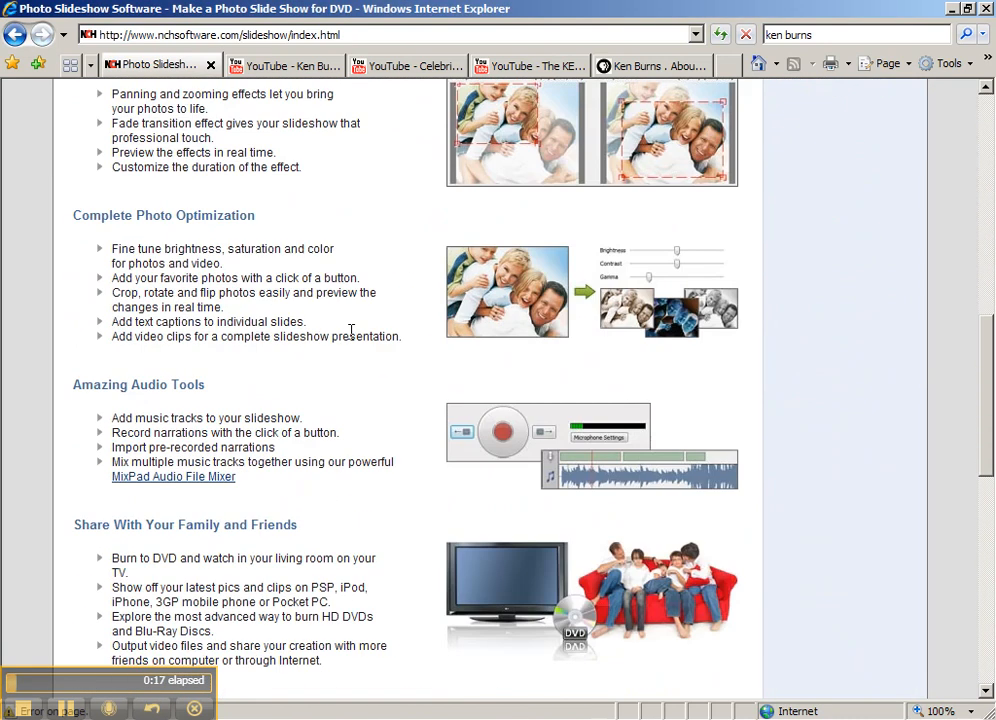
{"action": "scroll", "coordinate": [353, 341], "scroll_direction": "up", "scroll_amount": 3}
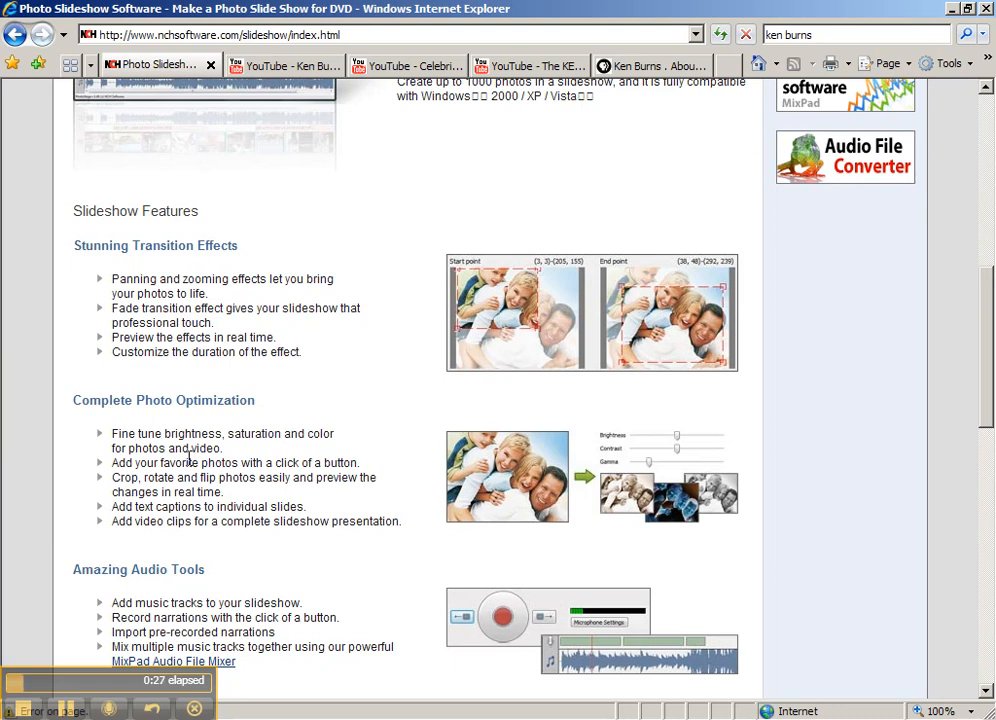
{"action": "scroll", "coordinate": [190, 458], "scroll_direction": "down", "scroll_amount": 3}
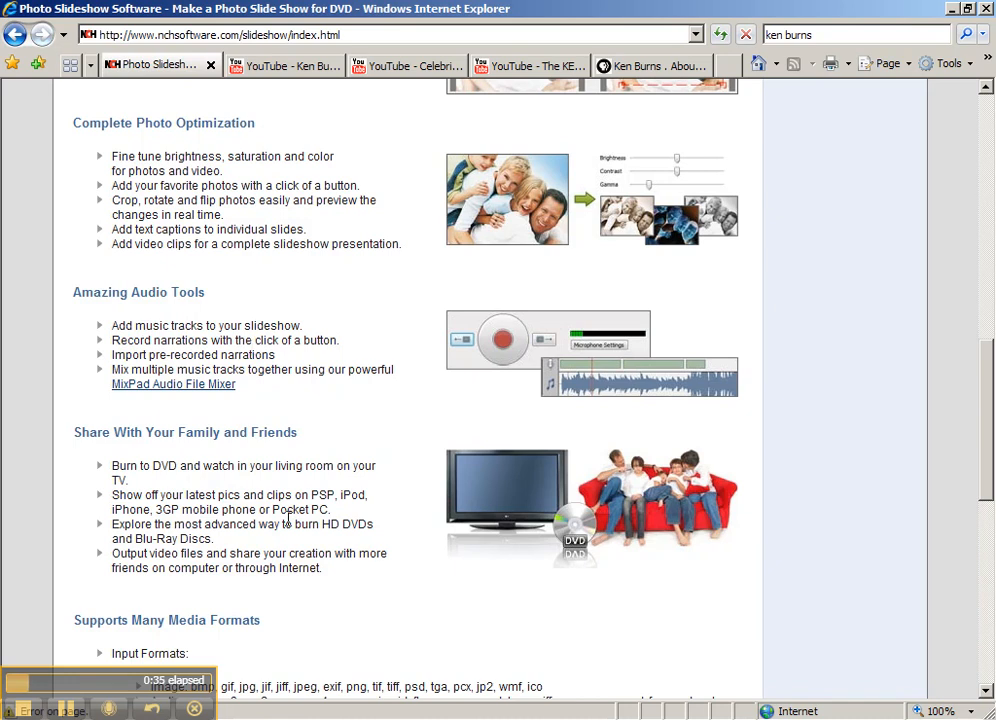
{"action": "scroll", "coordinate": [288, 518], "scroll_direction": "down", "scroll_amount": 3}
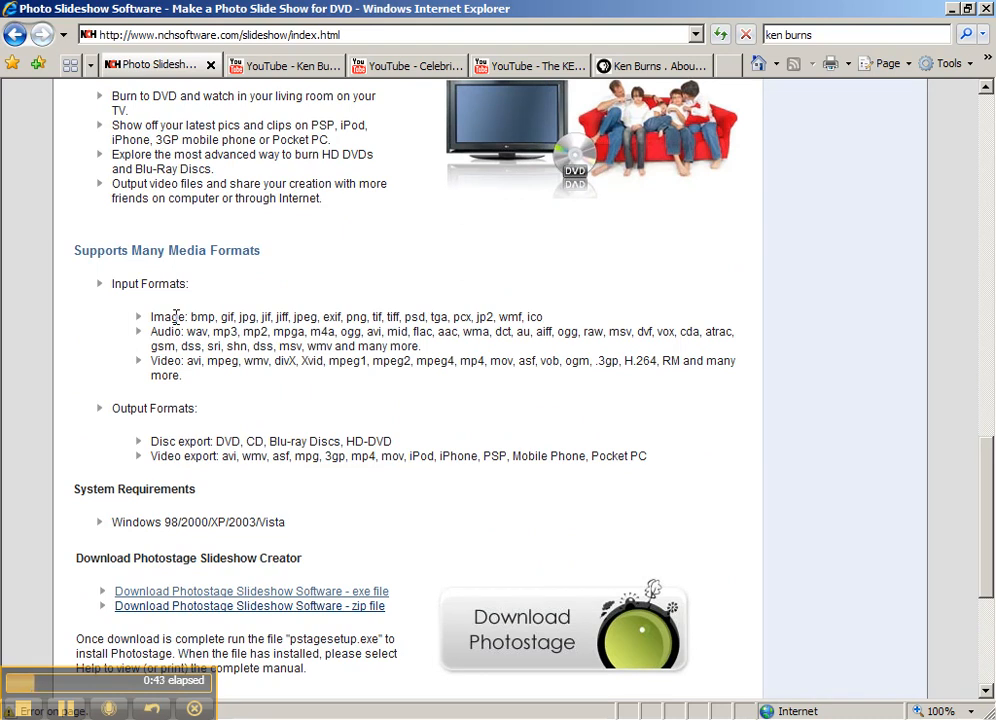
{"action": "scroll", "coordinate": [175, 316], "scroll_direction": "down", "scroll_amount": 2}
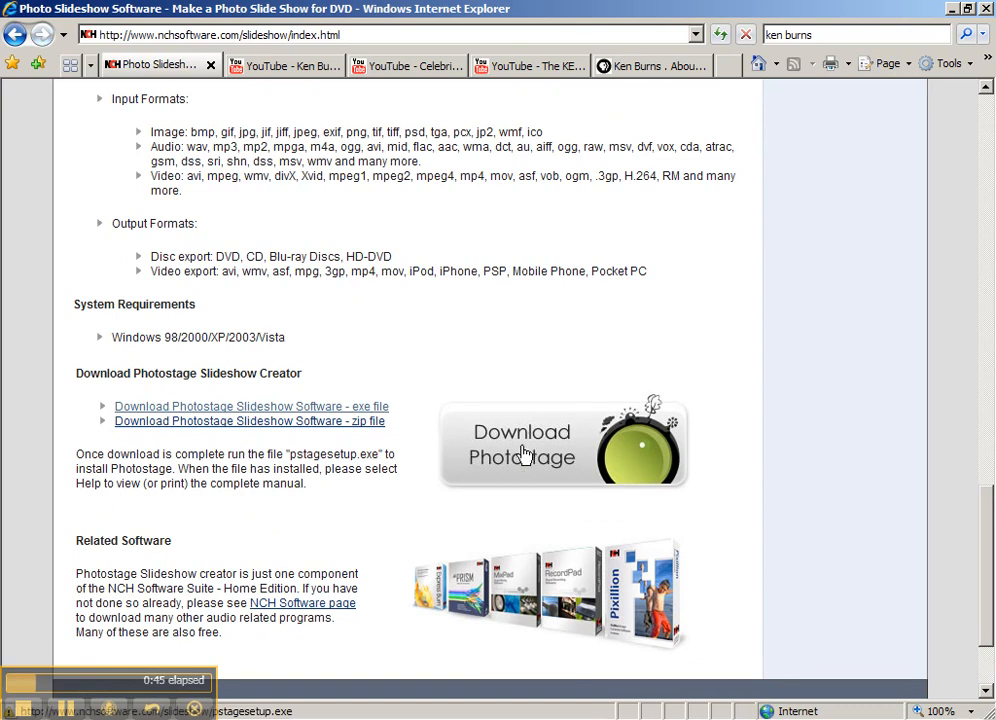
{"action": "left_click", "coordinate": [236, 411]}
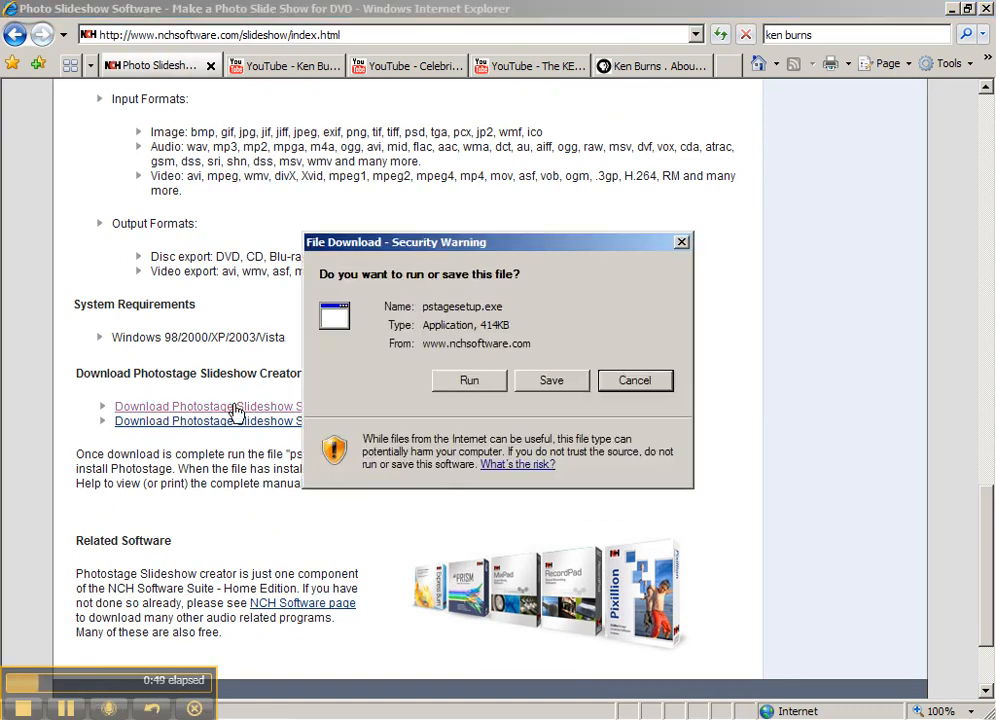
{"action": "left_click", "coordinate": [572, 387]}
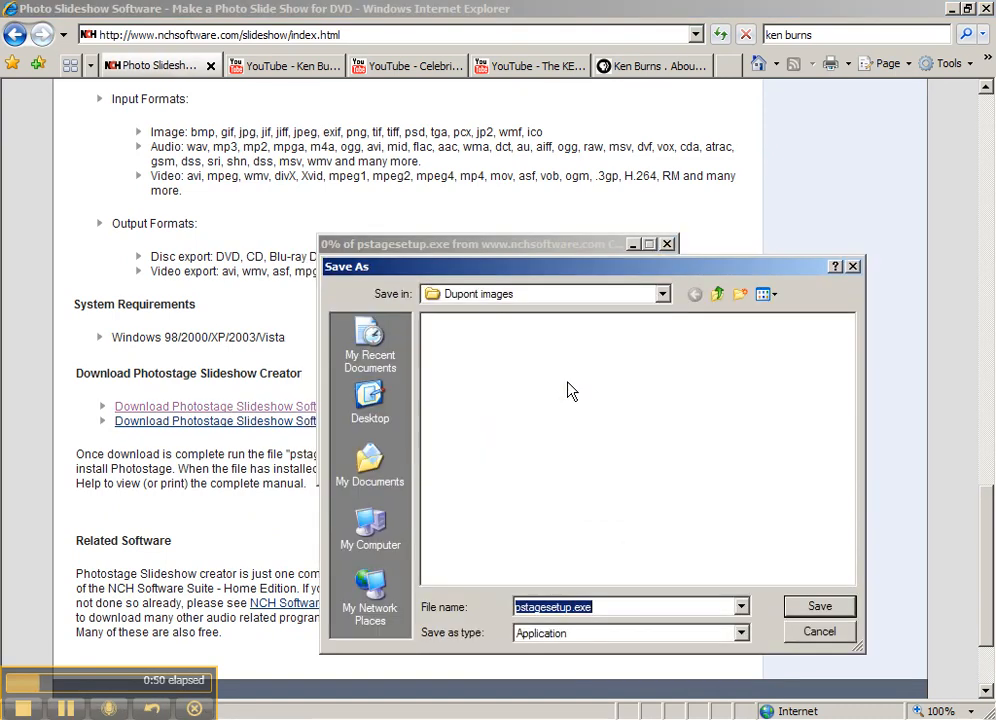
{"action": "left_click", "coordinate": [370, 400]}
{"action": "left_click", "coordinate": [820, 607]}
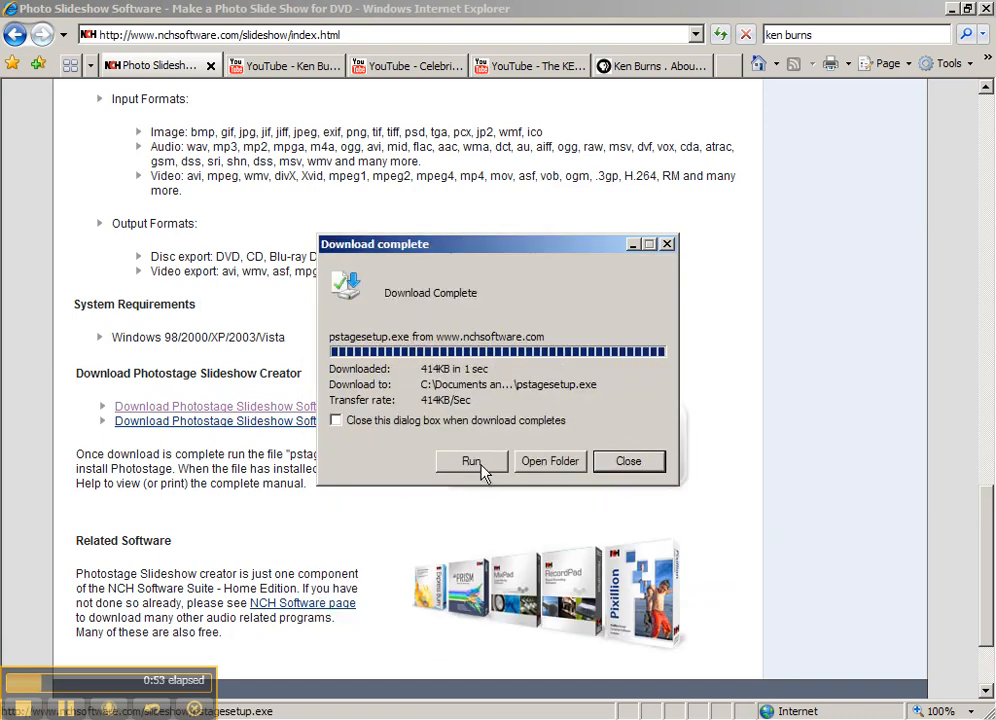
- Run the downloaded installer, agree to the license terms, and finish the setup without any related programs
{"action": "left_click", "coordinate": [476, 465]}
{"action": "left_click", "coordinate": [573, 356]}
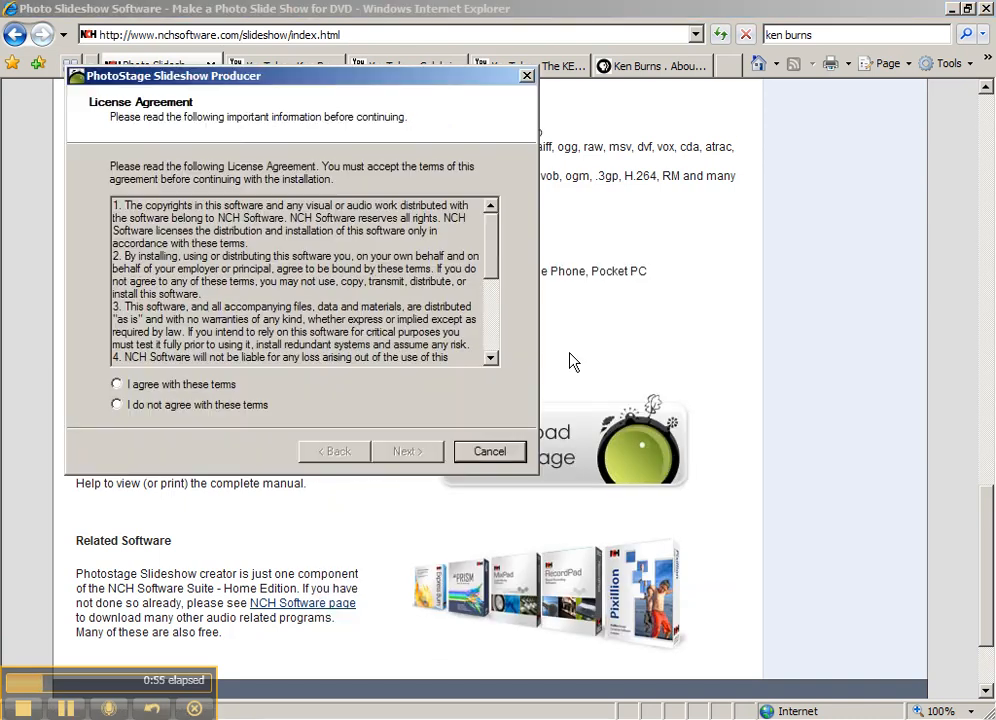
{"action": "left_click", "coordinate": [160, 384]}
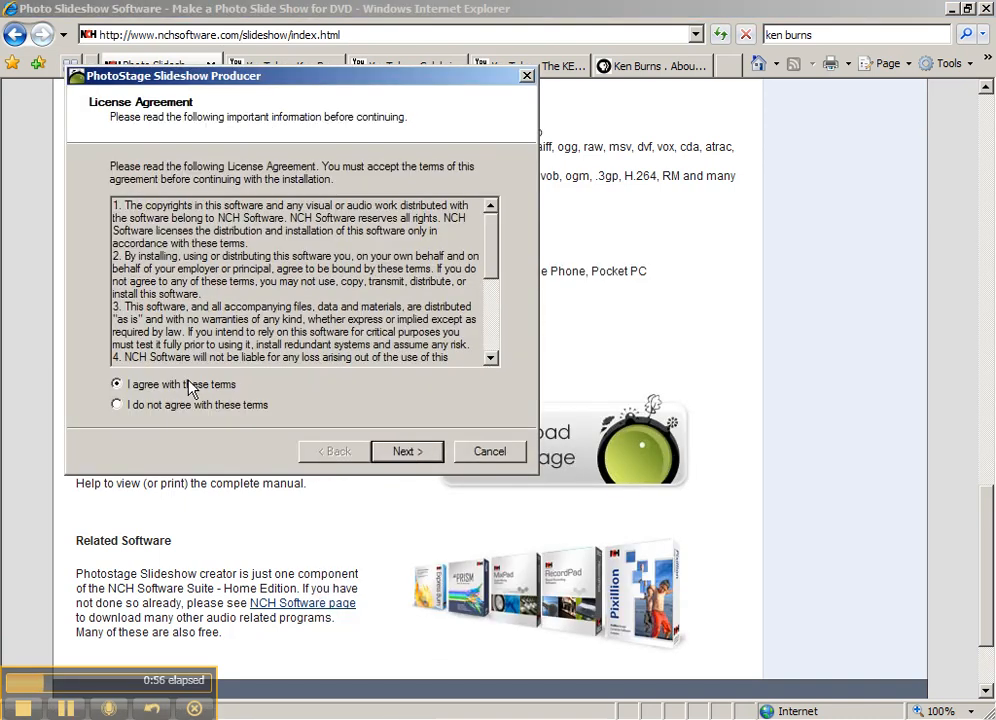
{"action": "left_click", "coordinate": [428, 458]}
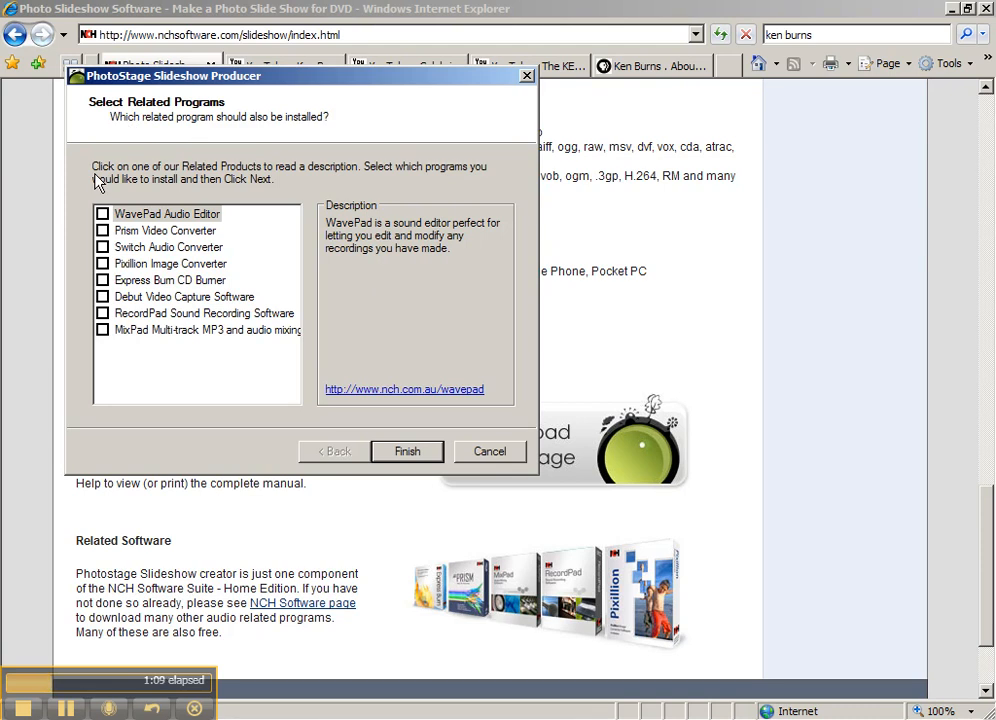
{"action": "left_click", "coordinate": [407, 452]}
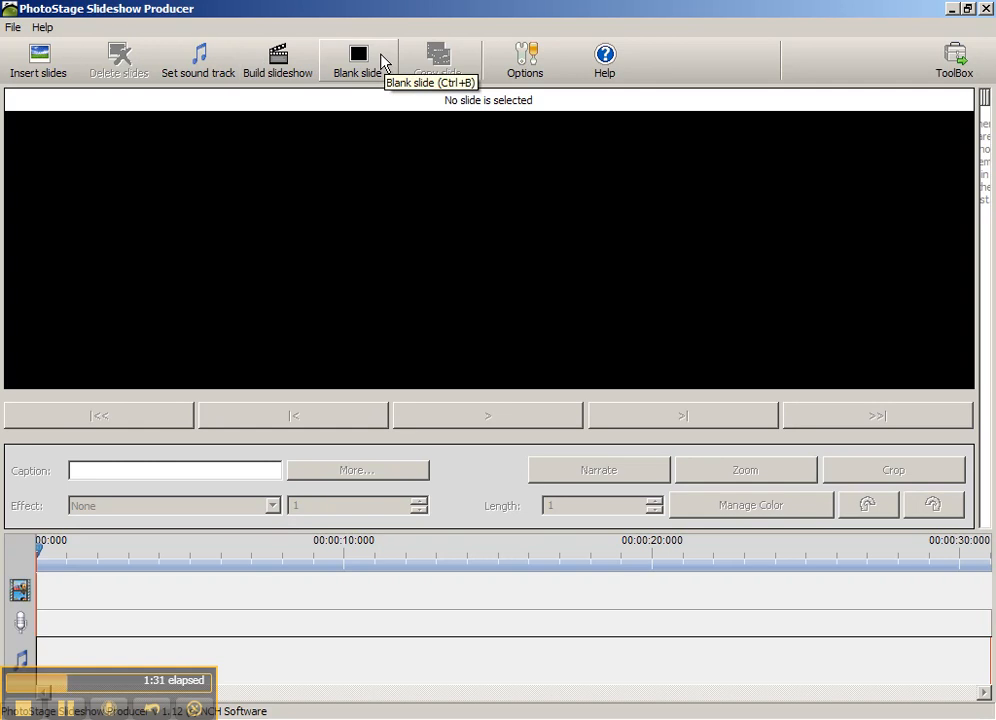
{"action": "left_click", "coordinate": [22, 57]}
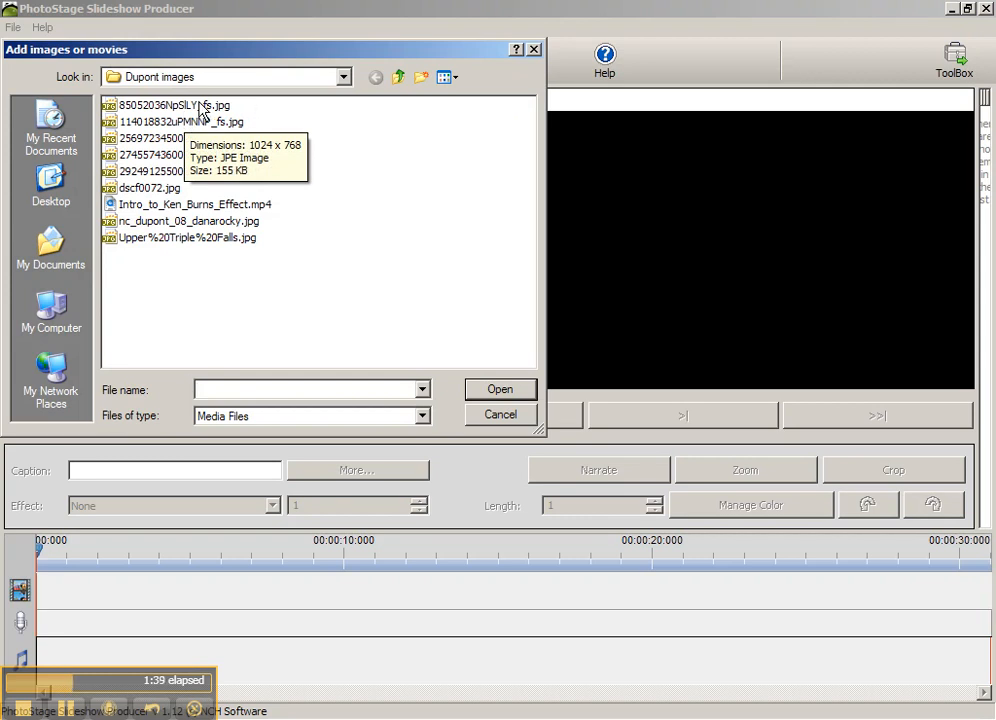
{"action": "left_click", "coordinate": [192, 105]}
{"action": "left_click", "coordinate": [187, 122]}
{"action": "left_click", "coordinate": [184, 138]}
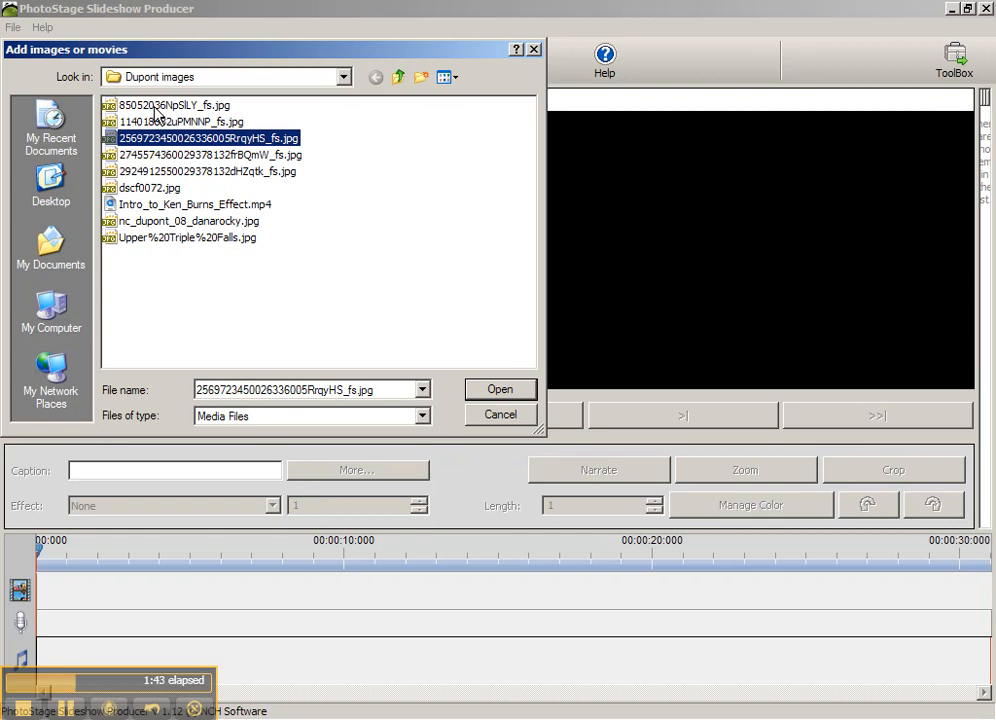
{"action": "left_click", "coordinate": [155, 105]}
{"action": "left_click", "coordinate": [155, 121], "text": "ctrl"}
{"action": "left_click", "coordinate": [155, 138], "text": "ctrl"}
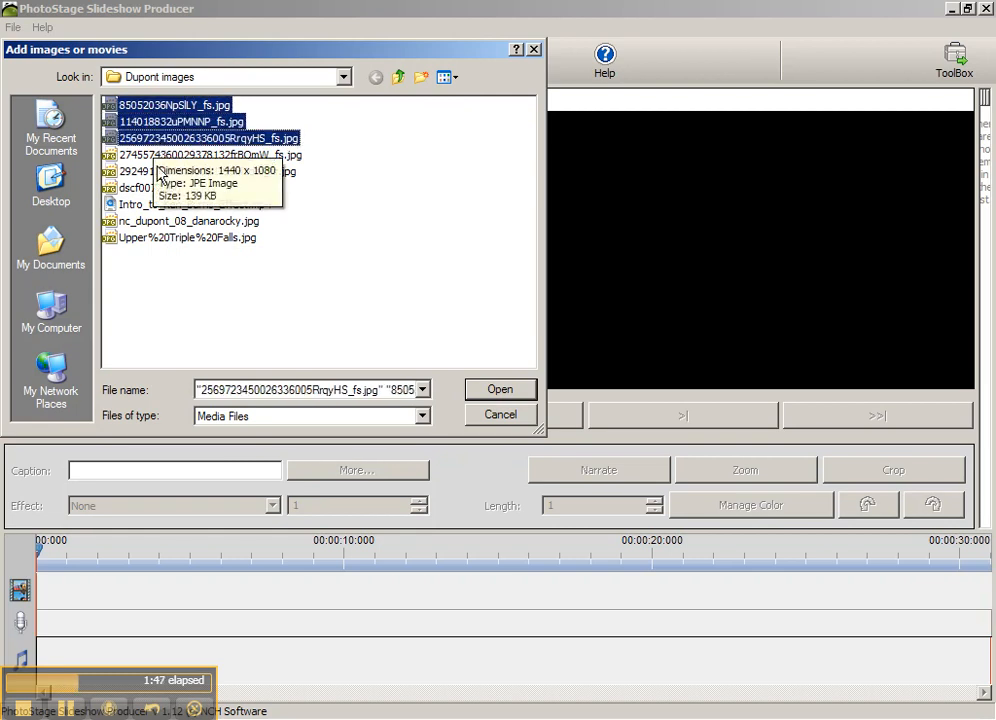
{"action": "left_click", "coordinate": [480, 397]}
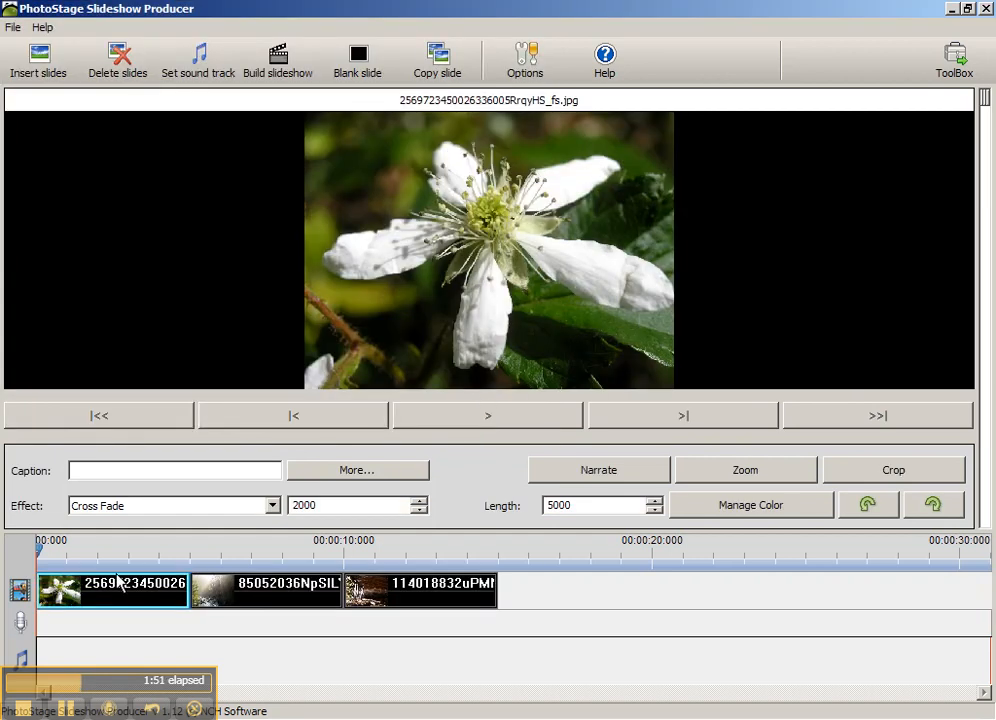
- Preview the second and third slides on the timeline and return to the first slide with the white flower
{"action": "left_click", "coordinate": [245, 593]}
{"action": "left_click", "coordinate": [389, 596]}
{"action": "left_click", "coordinate": [237, 598]}
{"action": "left_click", "coordinate": [98, 596]}
- Set the default transition for slides to None in the program options
{"action": "left_click", "coordinate": [524, 55]}
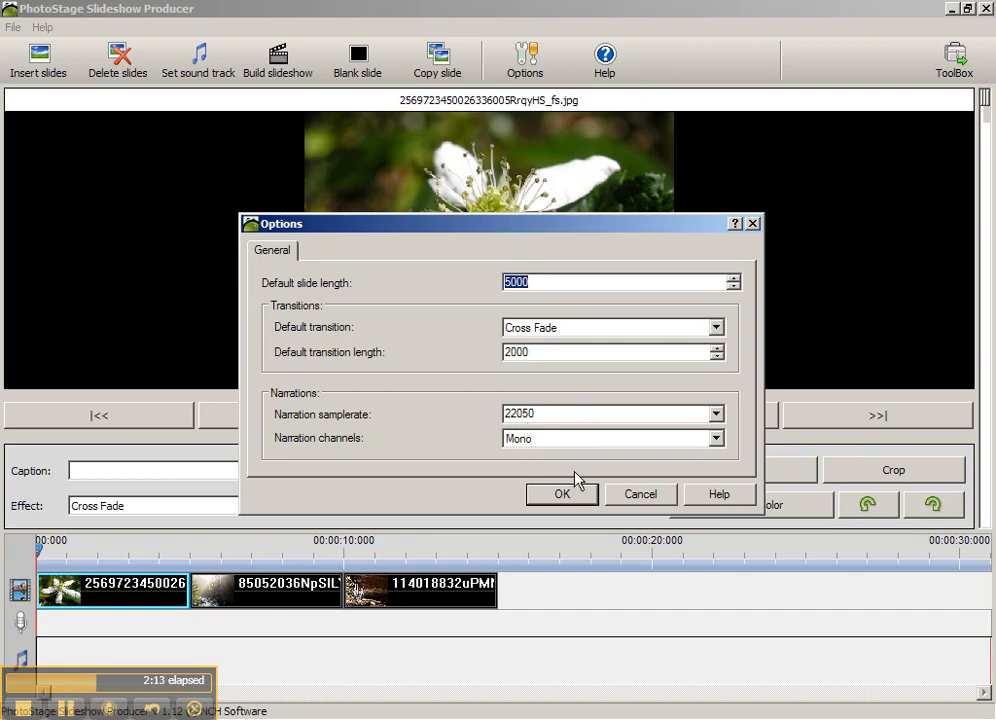
{"action": "left_click", "coordinate": [575, 340]}
{"action": "left_click", "coordinate": [558, 345]}
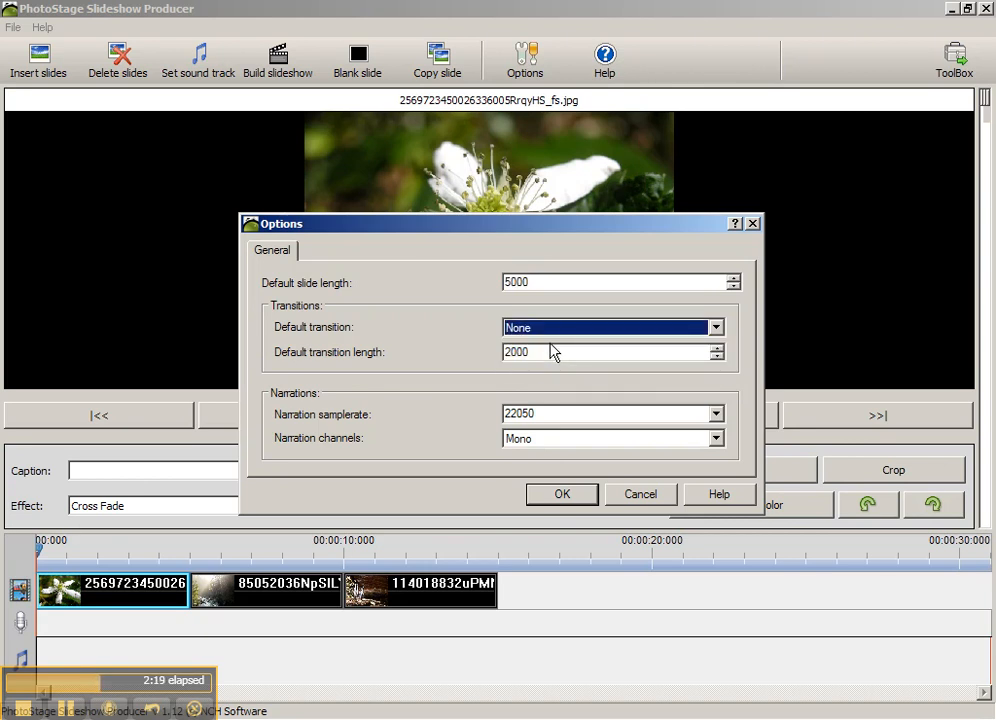
{"action": "left_click", "coordinate": [576, 500]}
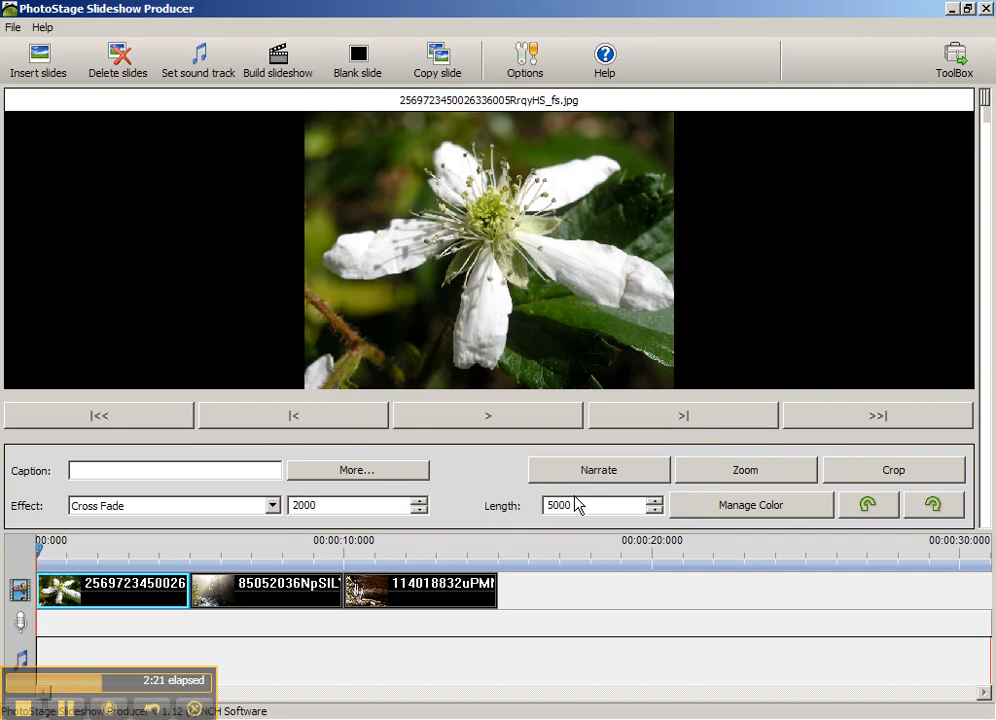
- Add mtmitchell_podcast.mp3 from the Dupont images folder as the slideshow's sound track
{"action": "left_click", "coordinate": [181, 556]}
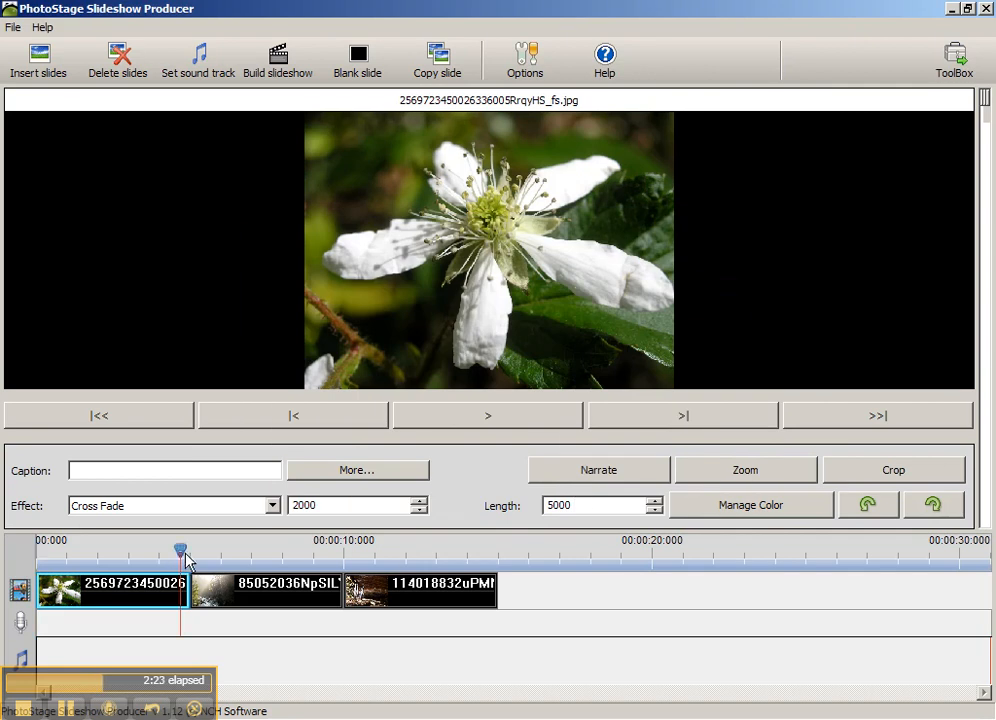
{"action": "left_click_drag", "start_coordinate": [184, 556], "coordinate": [148, 556]}
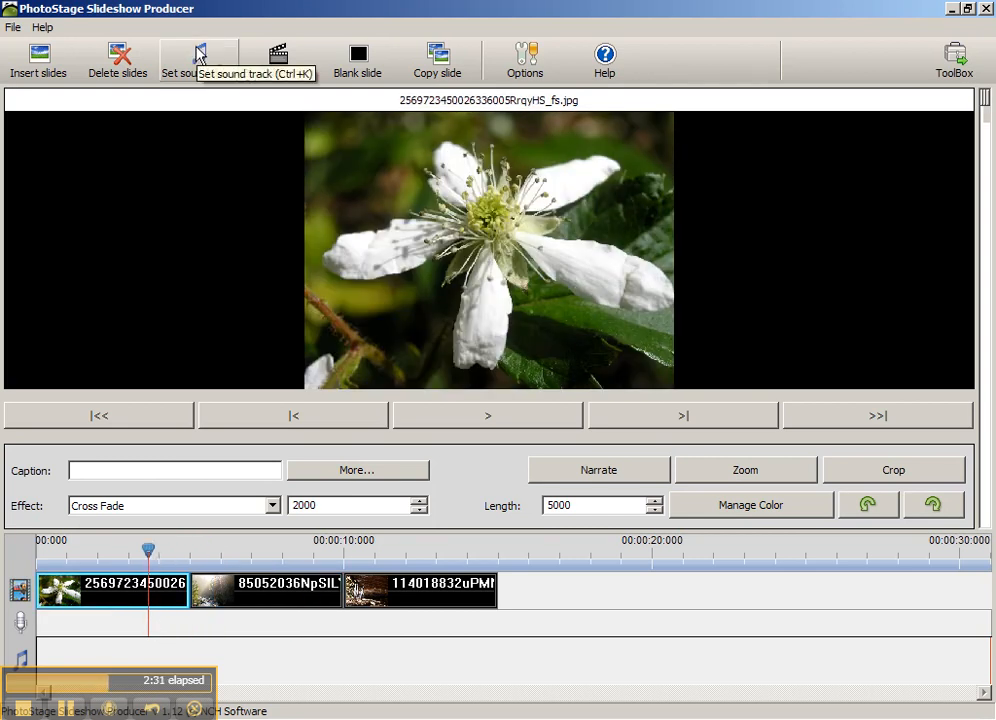
{"action": "left_click", "coordinate": [198, 72]}
{"action": "left_click", "coordinate": [163, 106]}
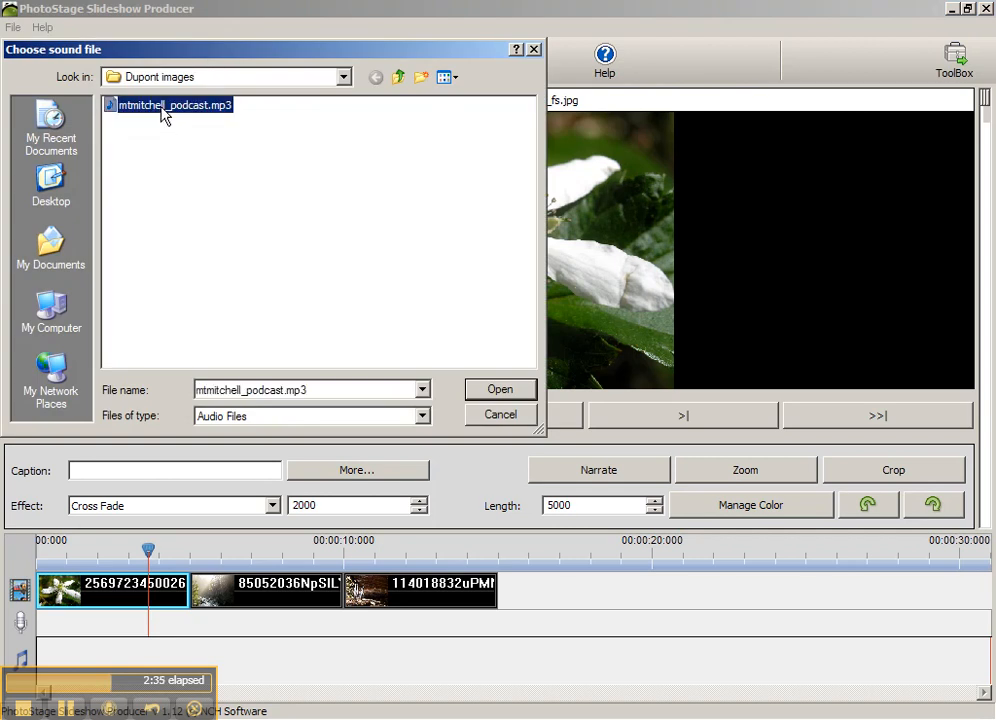
{"action": "left_click", "coordinate": [524, 398]}
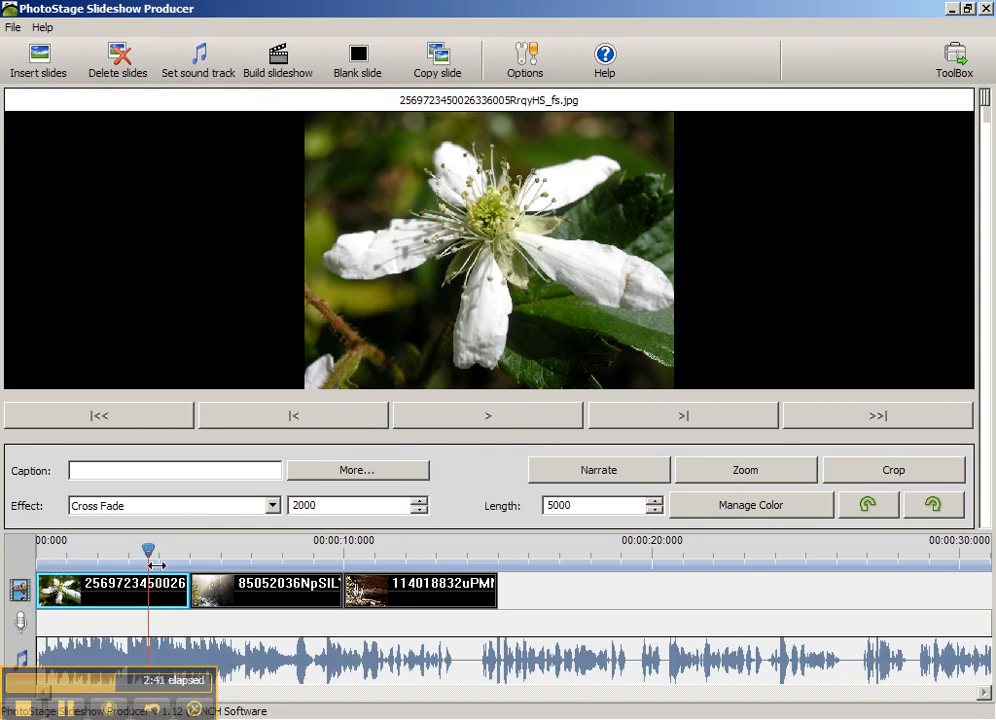
- Scrub the timeline from the first slide to the third and back to check the images against the audio
{"action": "left_click_drag", "start_coordinate": [149, 551], "coordinate": [122, 548]}
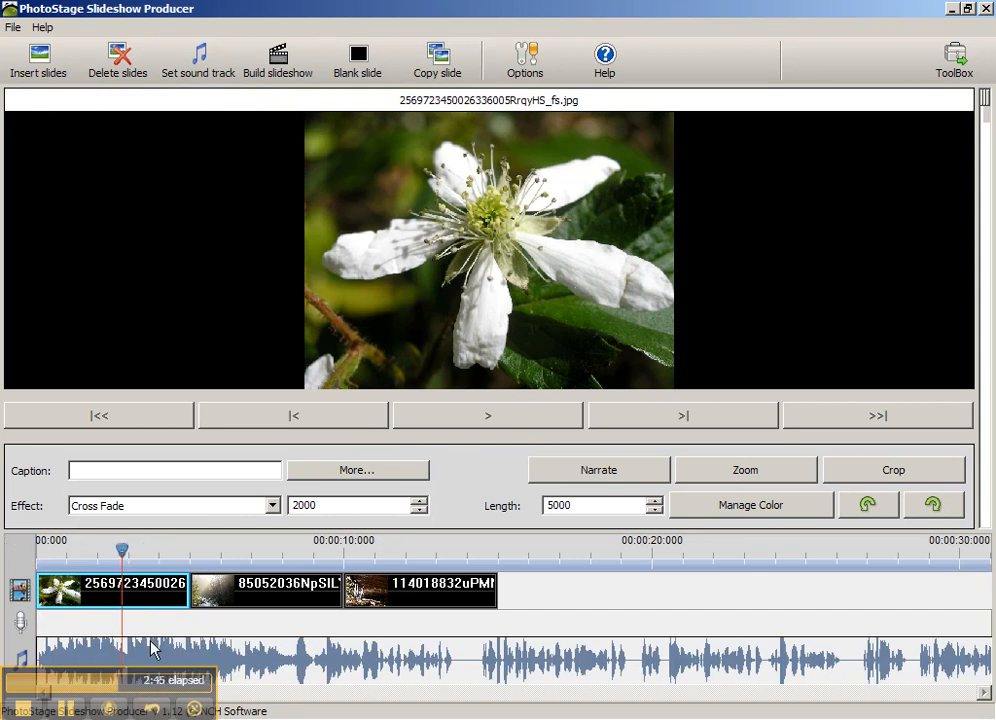
{"action": "left_click_drag", "start_coordinate": [148, 670], "coordinate": [800, 35]}
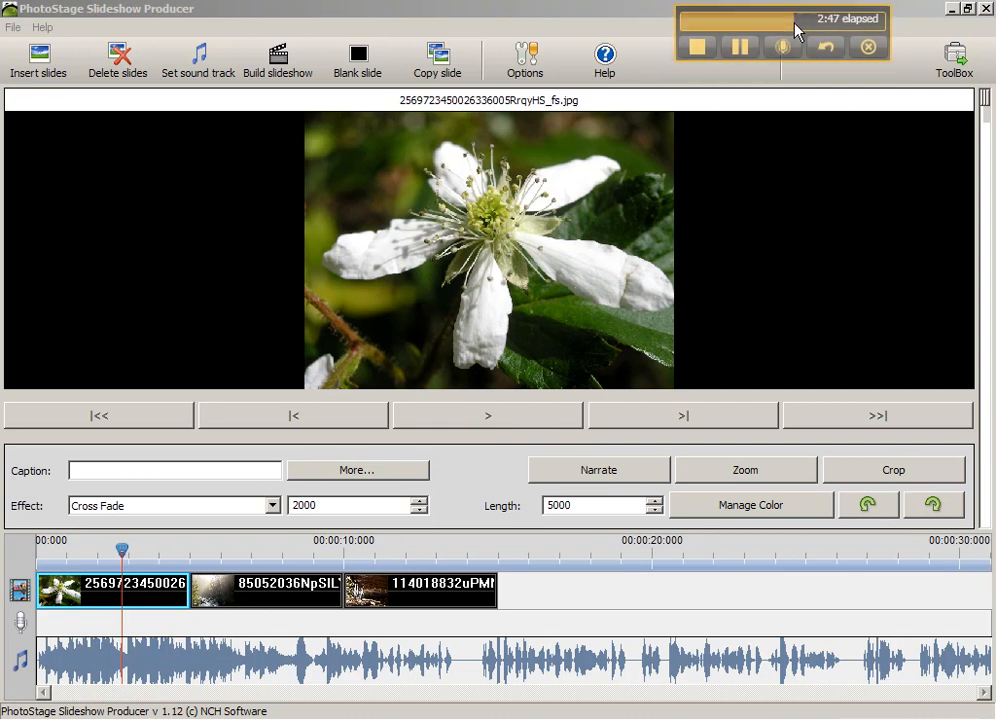
{"action": "left_click_drag", "start_coordinate": [121, 551], "coordinate": [477, 553]}
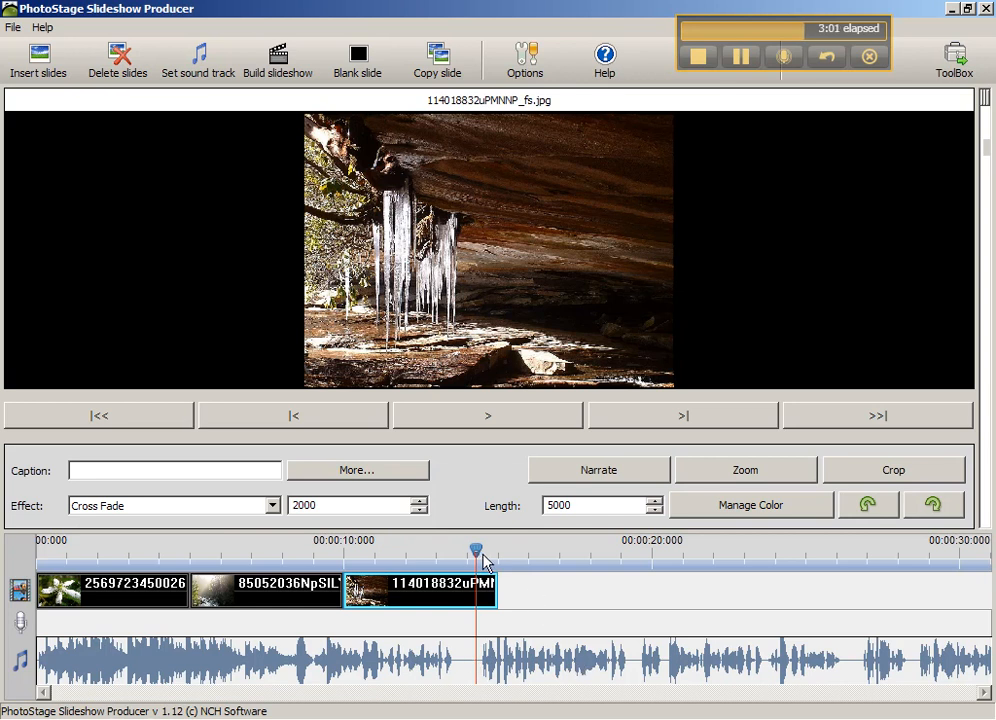
{"action": "left_click_drag", "start_coordinate": [478, 560], "coordinate": [121, 566]}
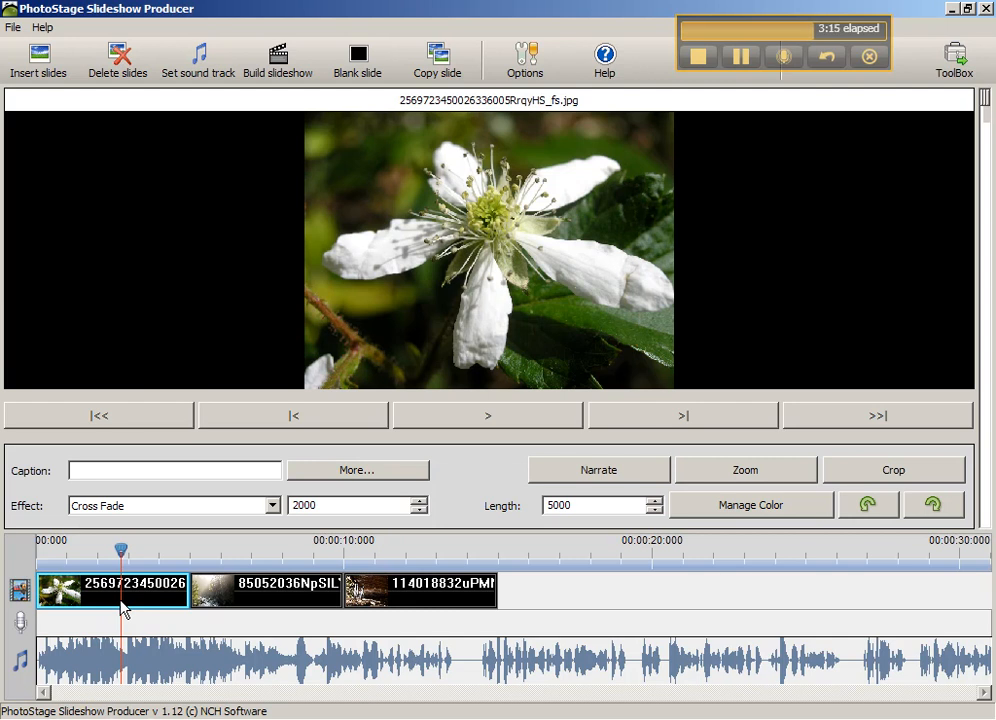
- Play the slideshow with its sound track from the first slide into the third, pausing and resuming playback
{"action": "left_click", "coordinate": [428, 423]}
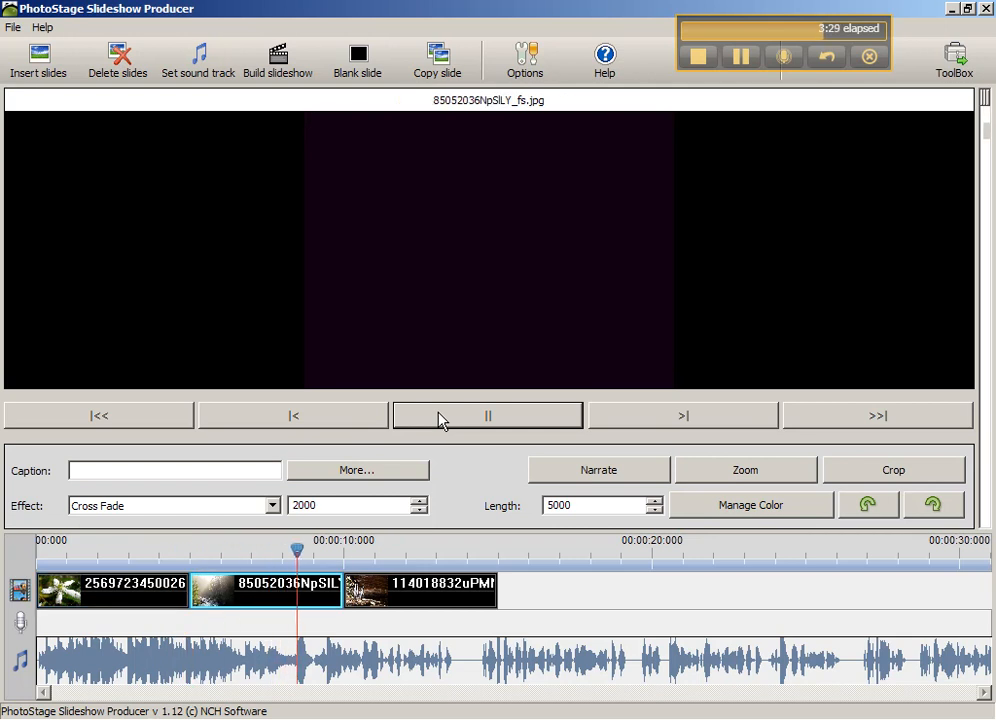
{"action": "left_click", "coordinate": [439, 417]}
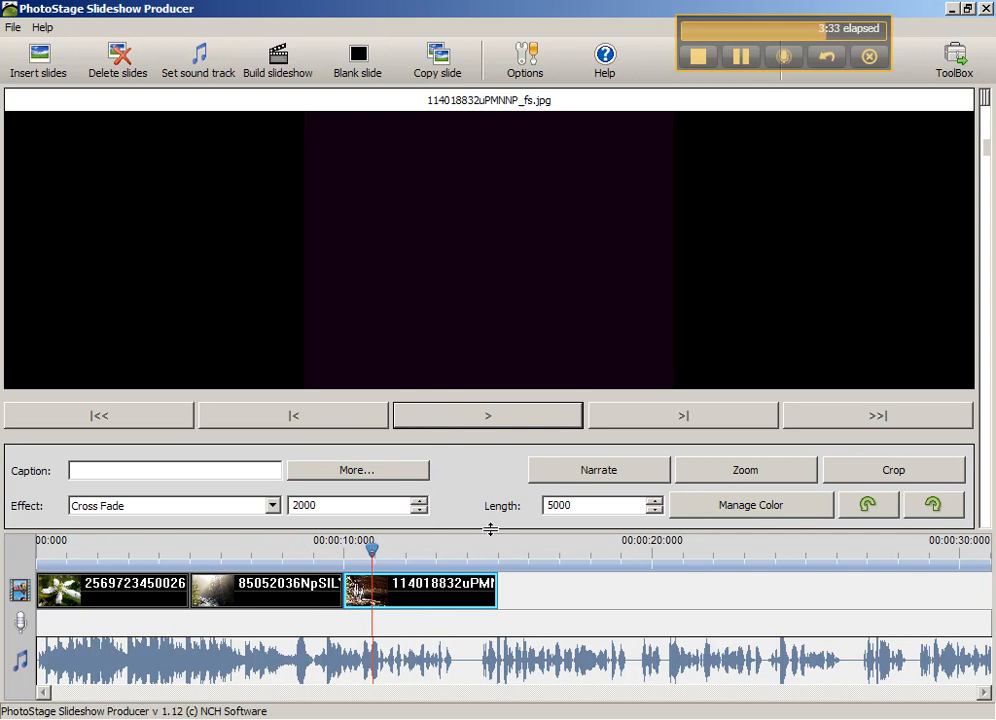
{"action": "key", "text": "space"}
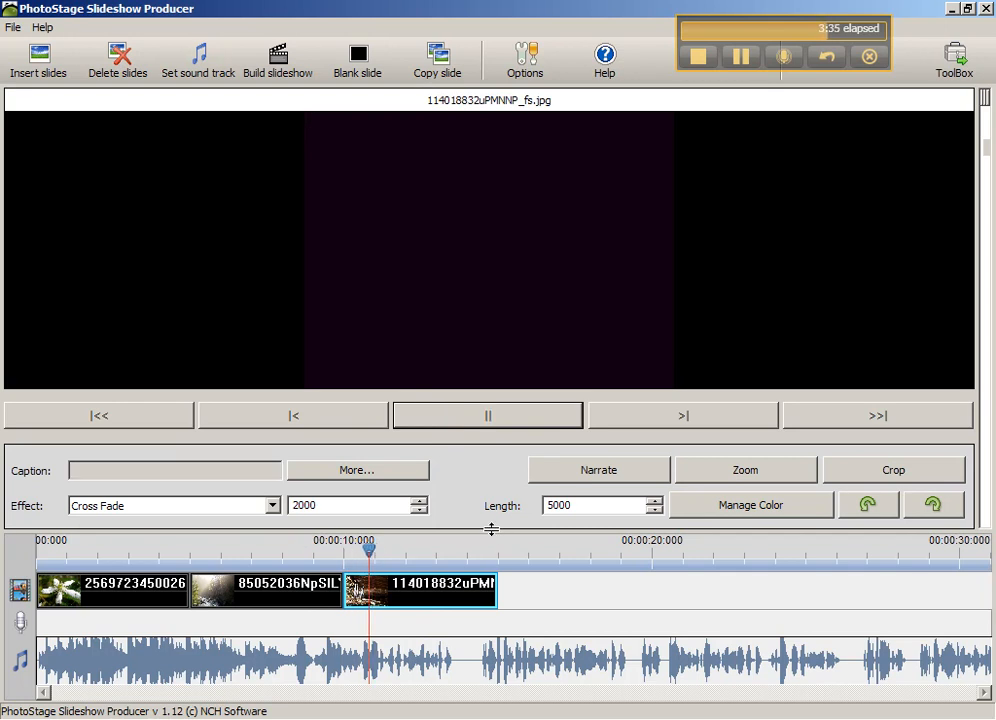
{"action": "key", "text": "space"}
{"action": "key", "text": "space"}
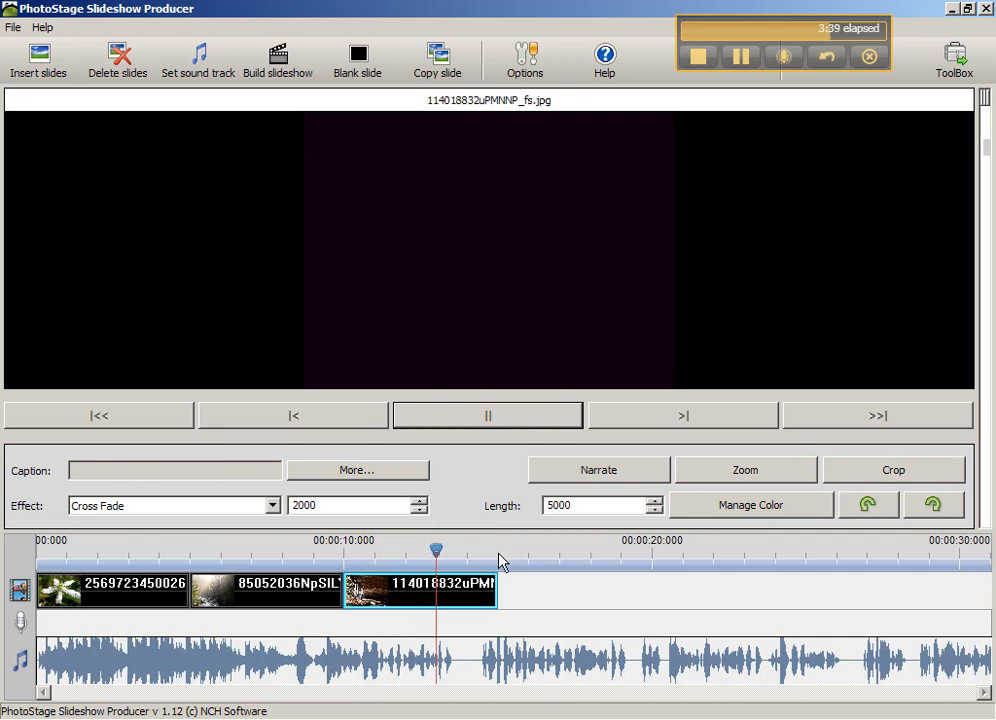
{"action": "key", "text": "space"}
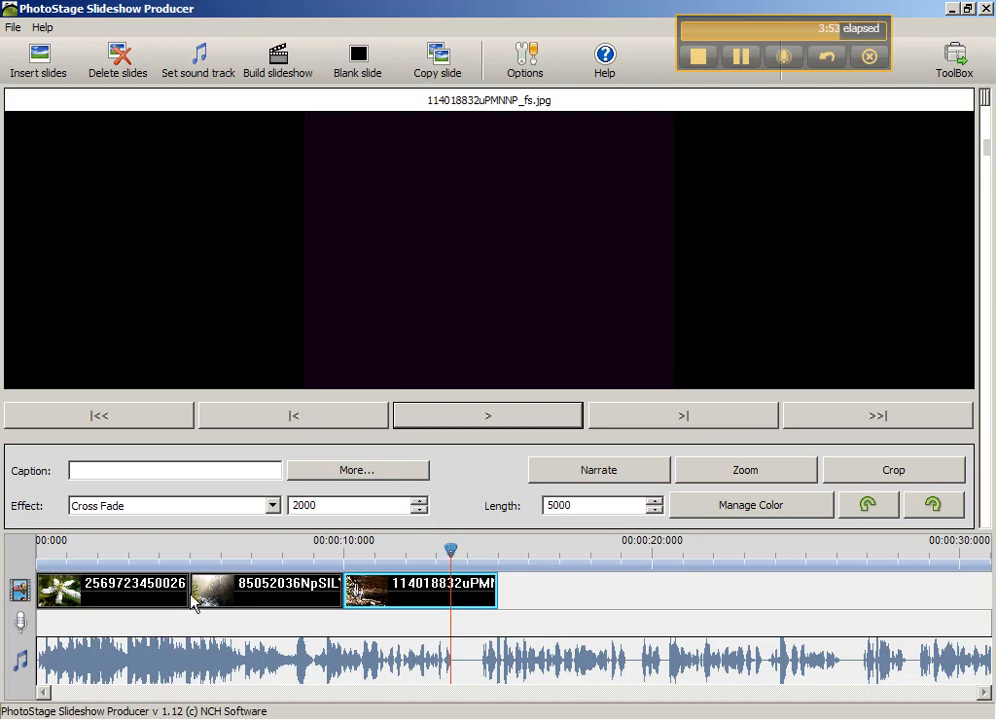
- Insert a blank slide before the white flower slide and move the playhead near the blank slide's end
{"action": "left_click", "coordinate": [60, 590]}
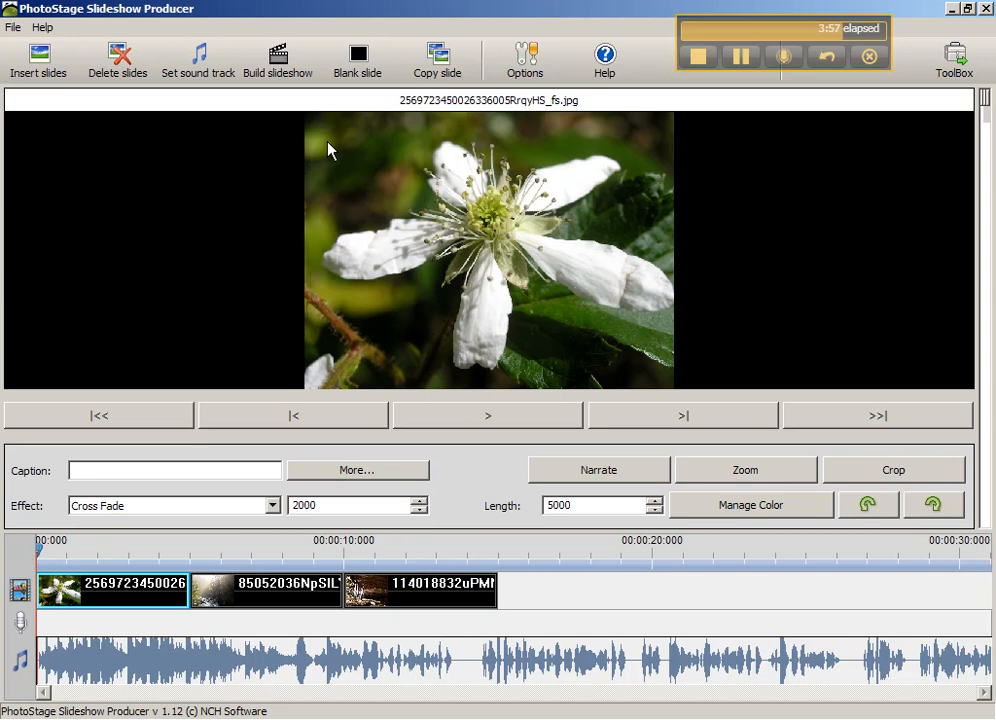
{"action": "left_click", "coordinate": [386, 60]}
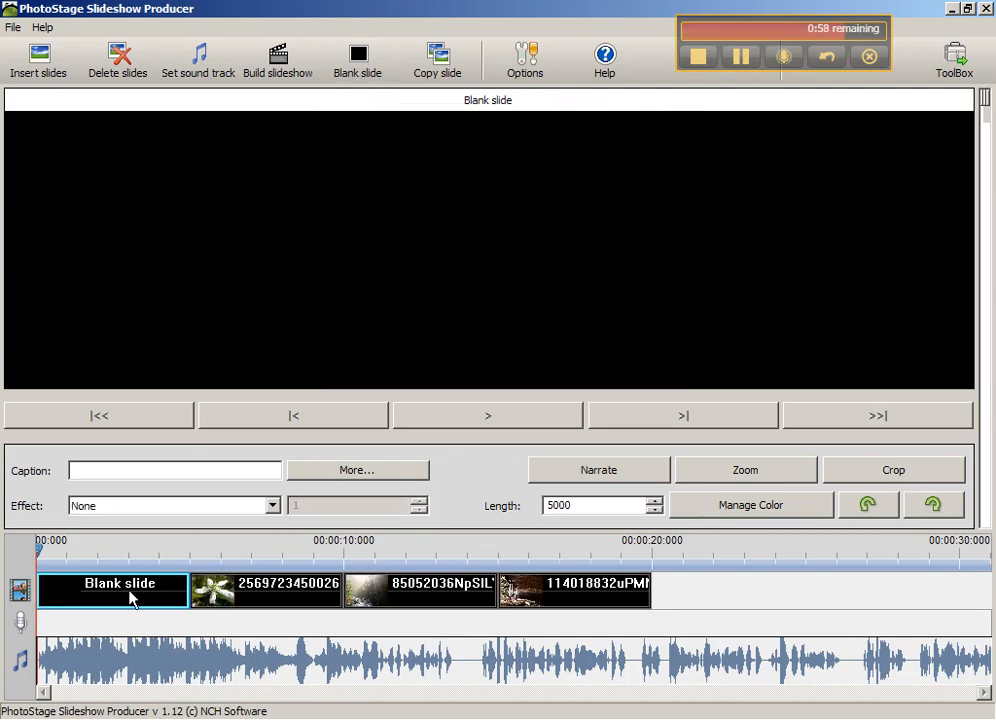
{"action": "left_click_drag", "start_coordinate": [40, 551], "coordinate": [183, 552]}
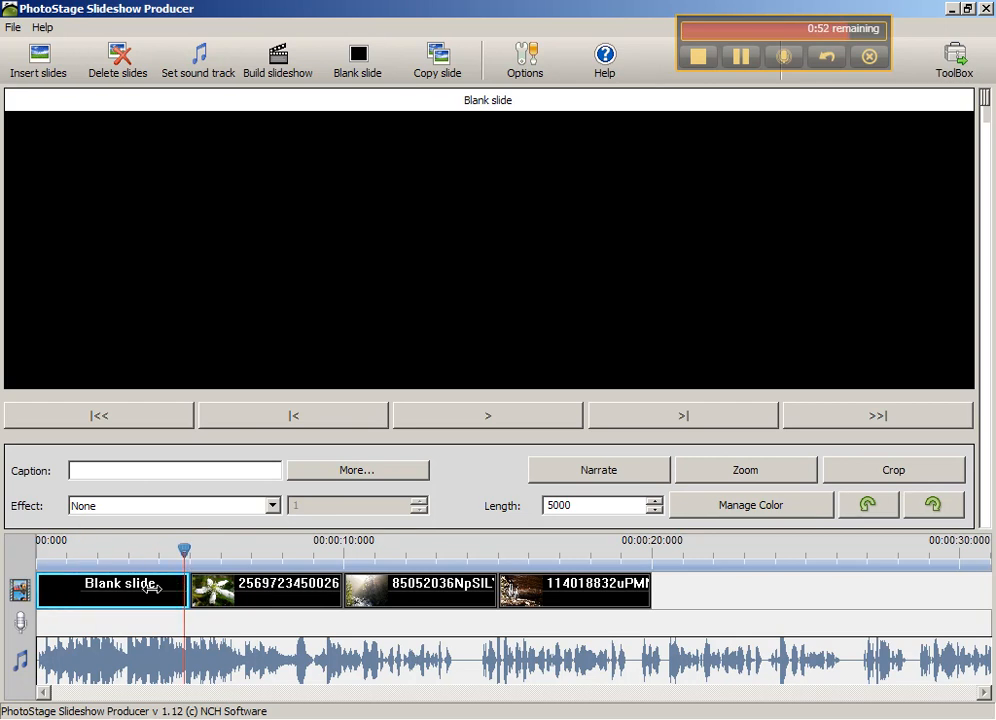
- Shorten the blank slide on the timeline to about 3031 ms and play its transition into the white flower slide
{"action": "left_click_drag", "start_coordinate": [125, 590], "coordinate": [127, 590]}
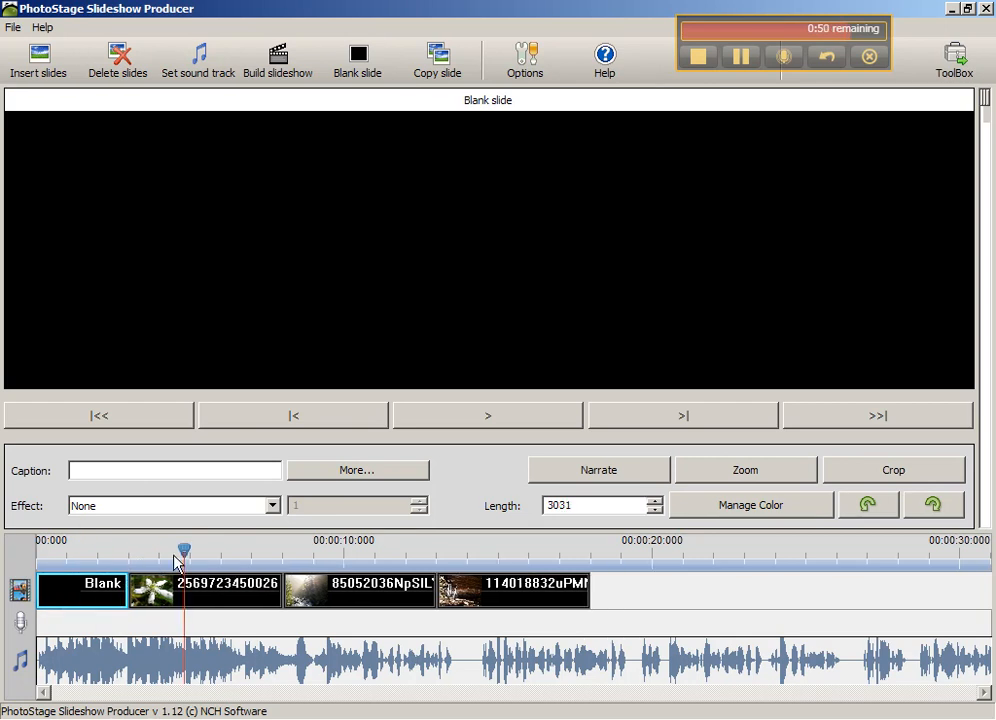
{"action": "left_click_drag", "start_coordinate": [183, 551], "coordinate": [114, 552]}
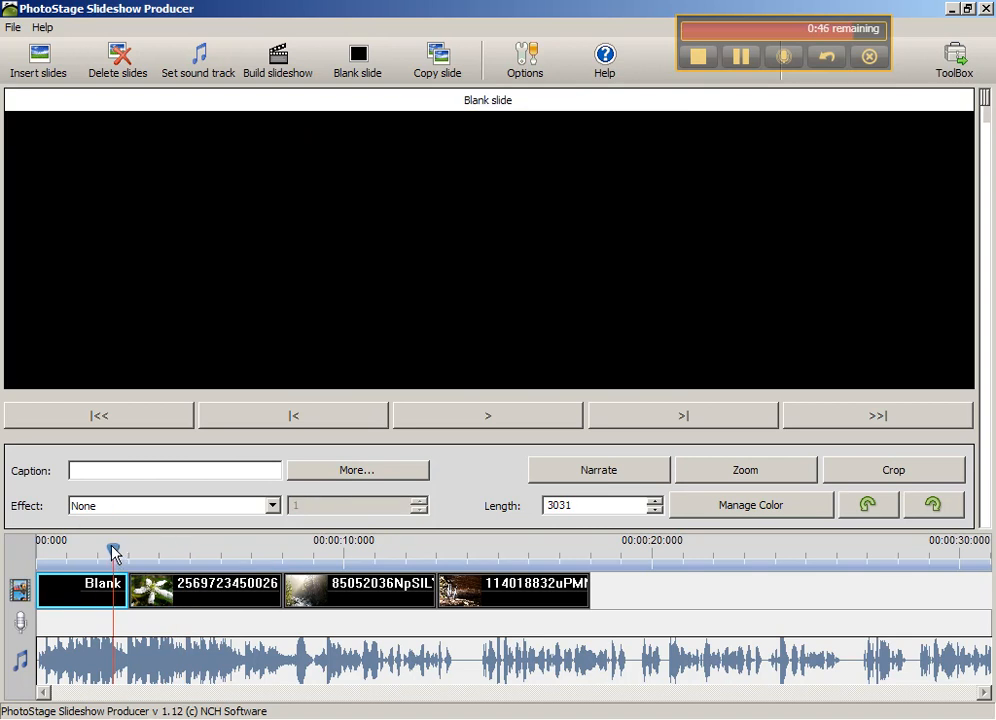
{"action": "left_click", "coordinate": [60, 552]}
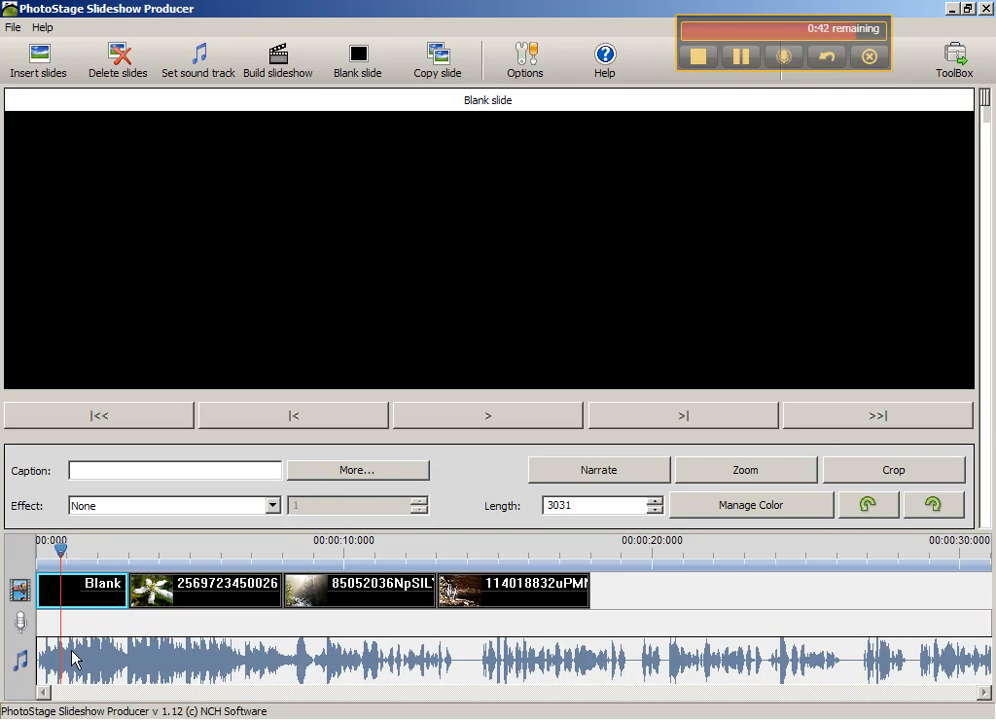
{"action": "left_click", "coordinate": [484, 418]}
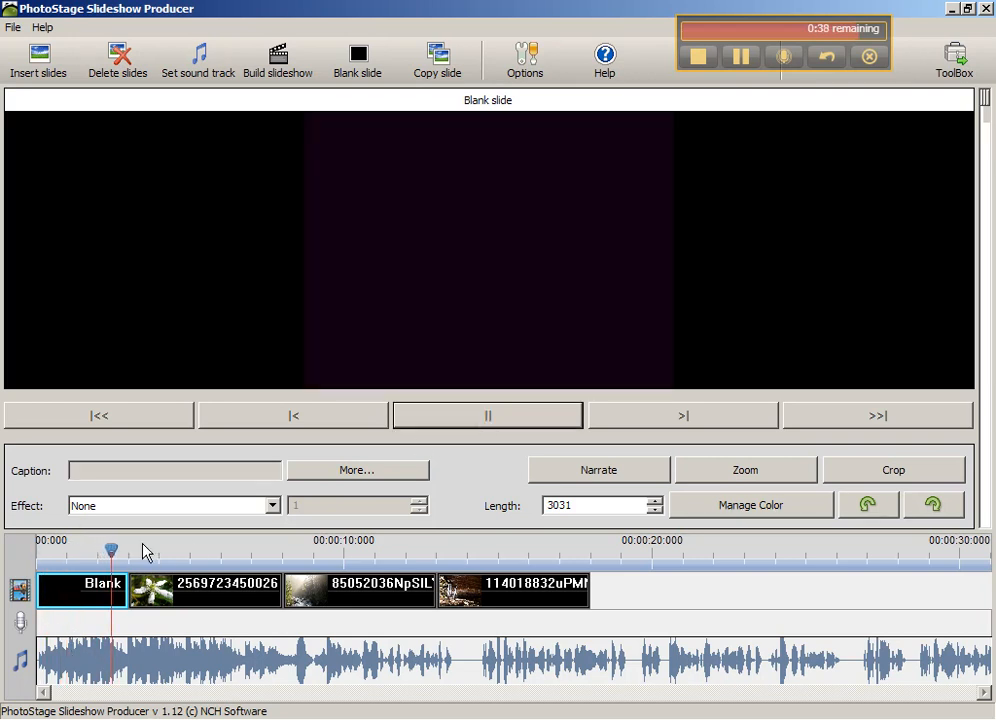
{"action": "left_click", "coordinate": [157, 554]}
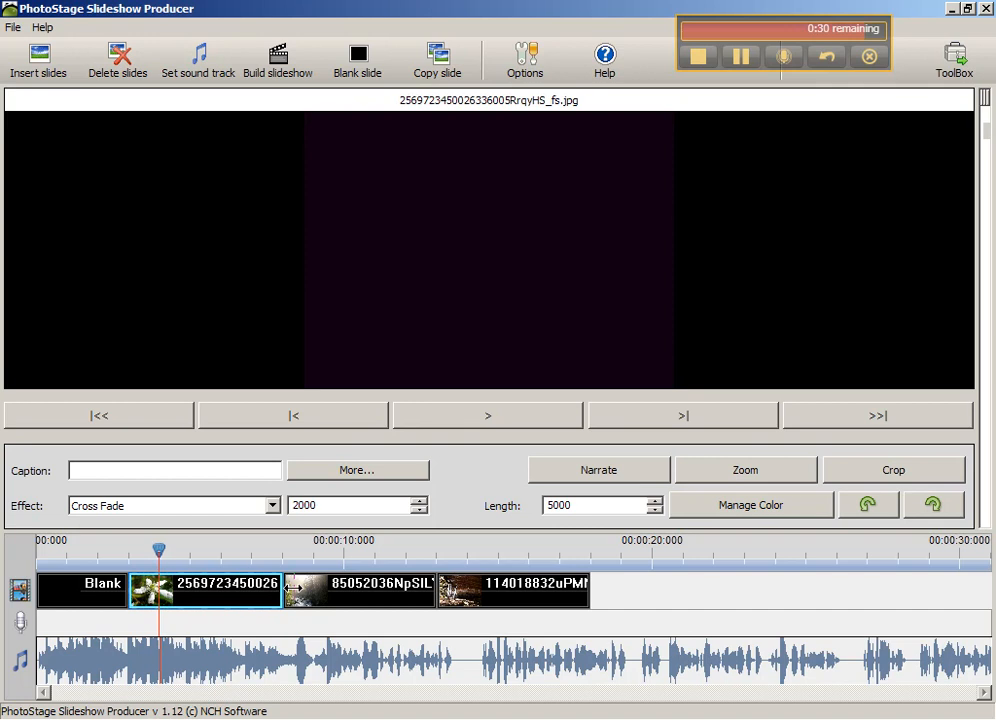
- Lengthen the white flower slide to about 6 s and the stream slide to about 5936 ms, and shorten the icicle slide to about 4263 ms
{"action": "left_click_drag", "start_coordinate": [284, 588], "coordinate": [312, 587]}
{"action": "left_click", "coordinate": [463, 588]}
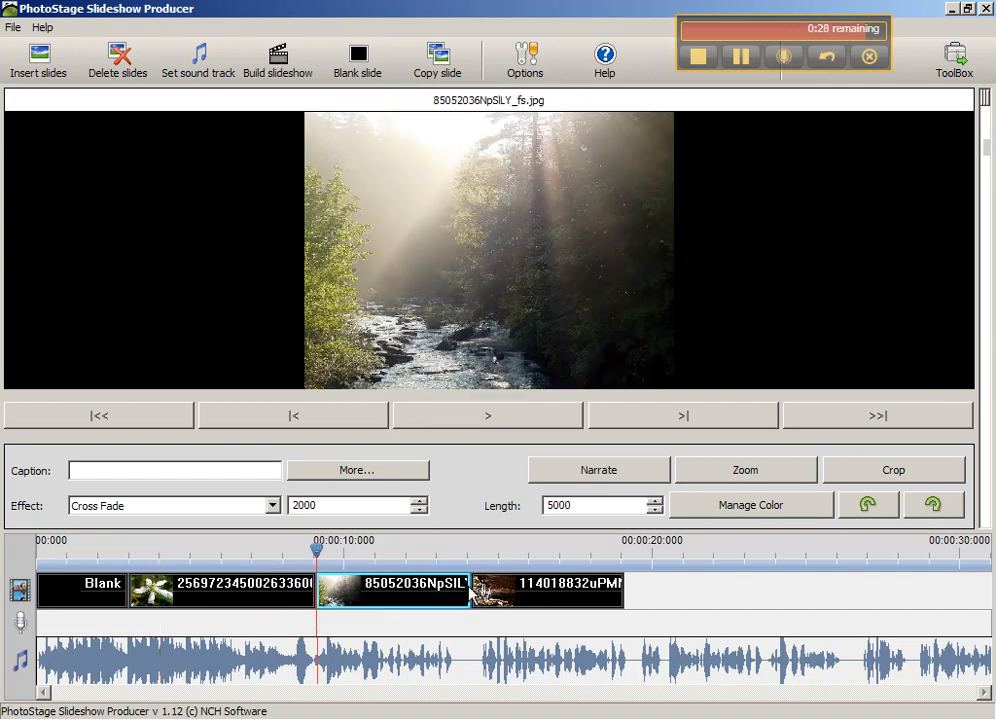
{"action": "left_click_drag", "start_coordinate": [466, 588], "coordinate": [497, 588]}
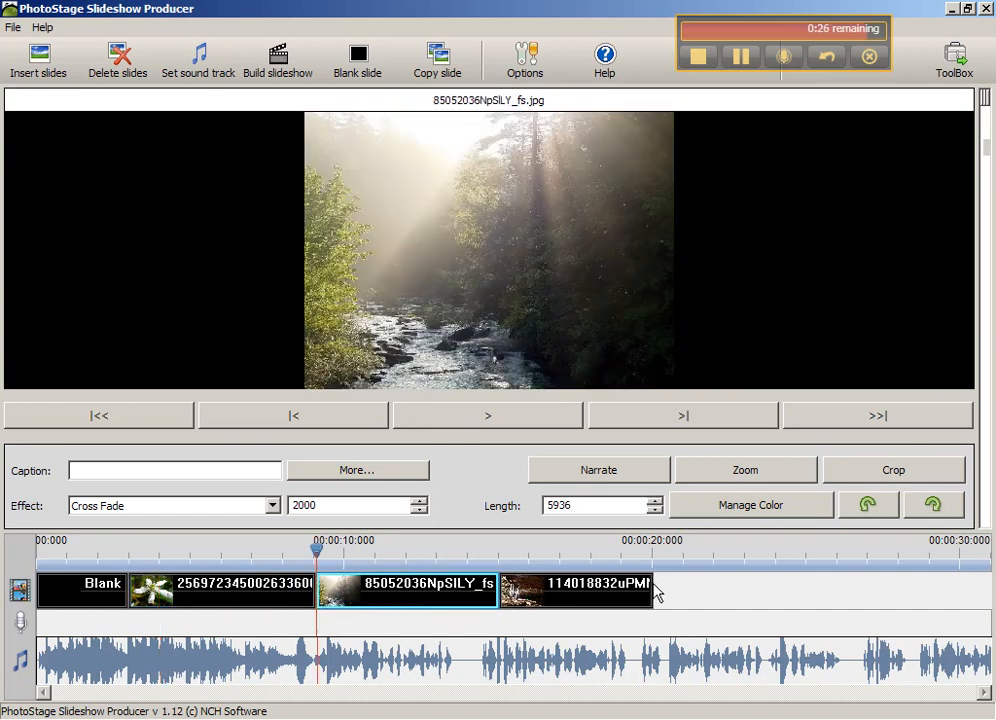
{"action": "left_click", "coordinate": [652, 590]}
{"action": "left_click_drag", "start_coordinate": [652, 590], "coordinate": [628, 592]}
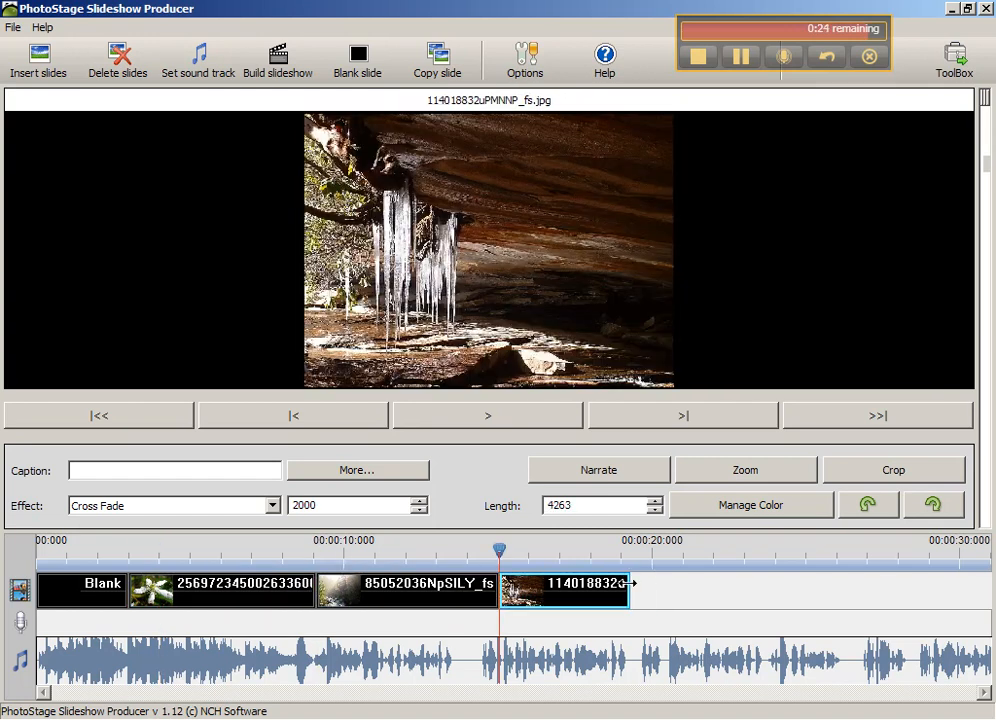